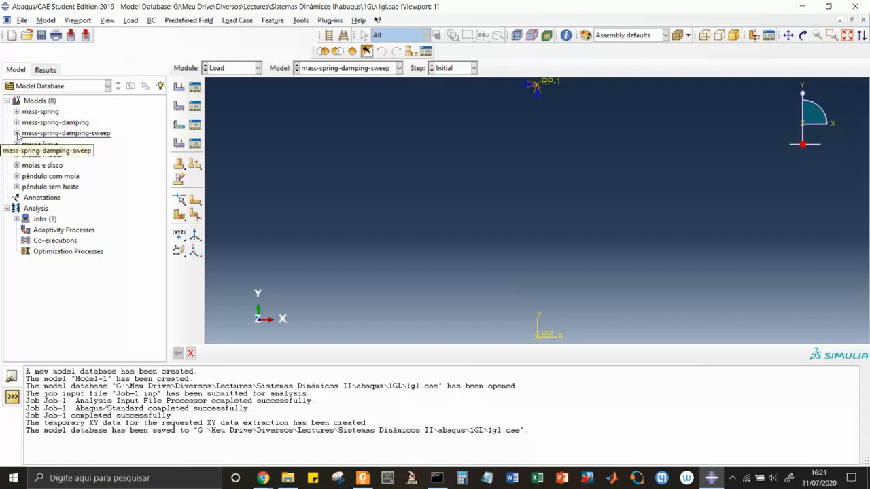
Review the point mass of the inertia "inércia da massa" on part massa in the mass-spring-damping-sweep model
click(17, 133)
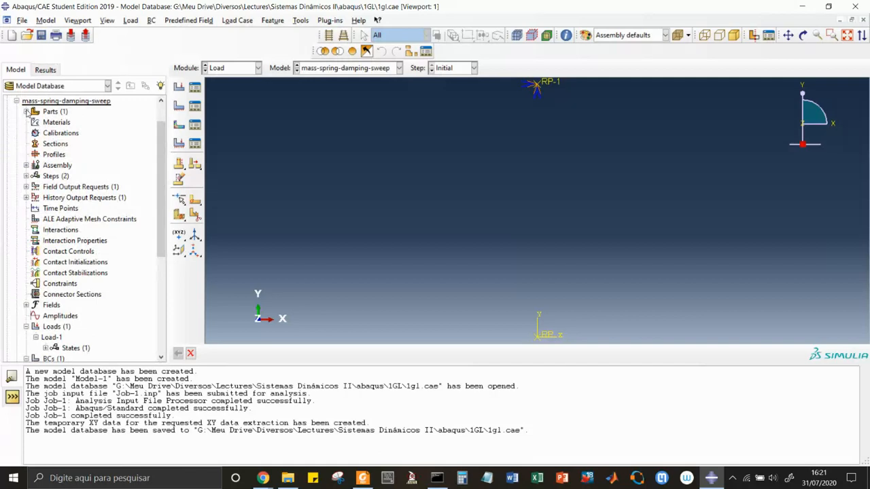
click(26, 112)
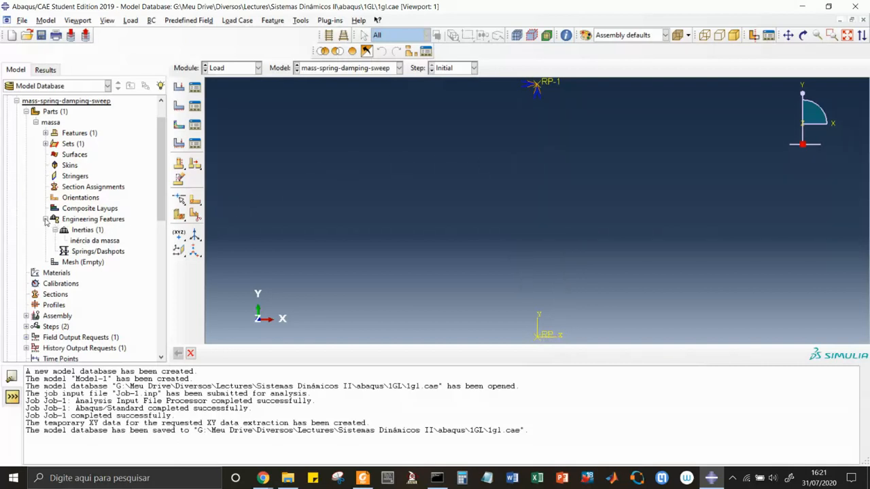
click(80, 243)
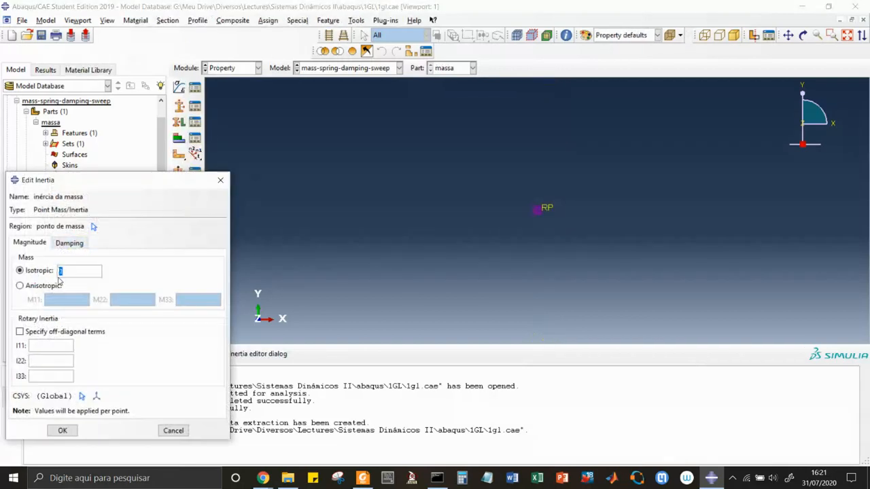
click(166, 431)
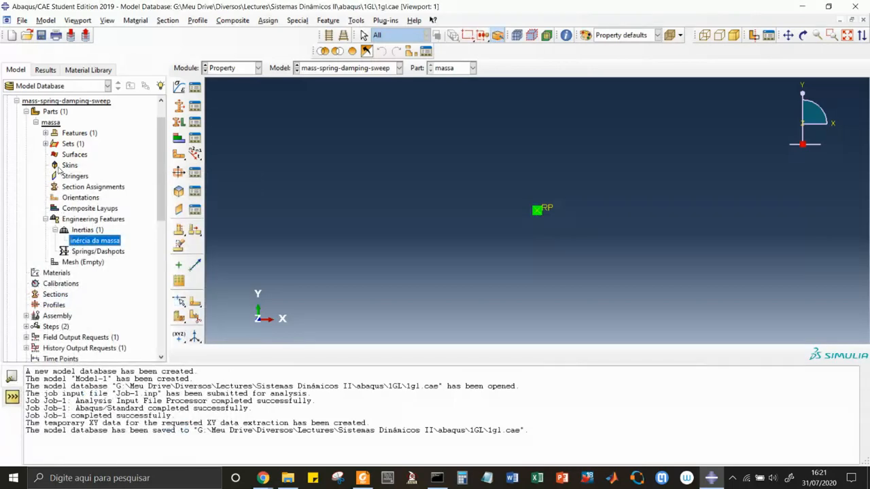
click(35, 122)
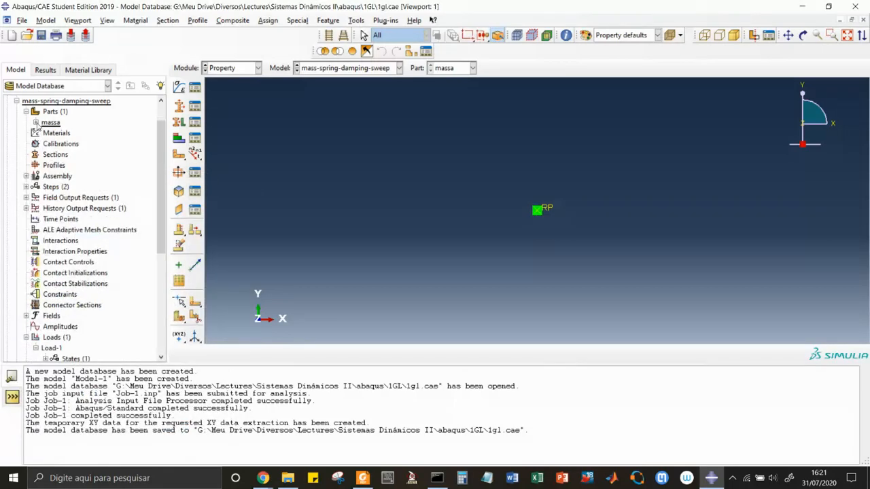
Examine part massa in the Part module and its instance massa-1 in the Assembly module
click(257, 68)
click(233, 83)
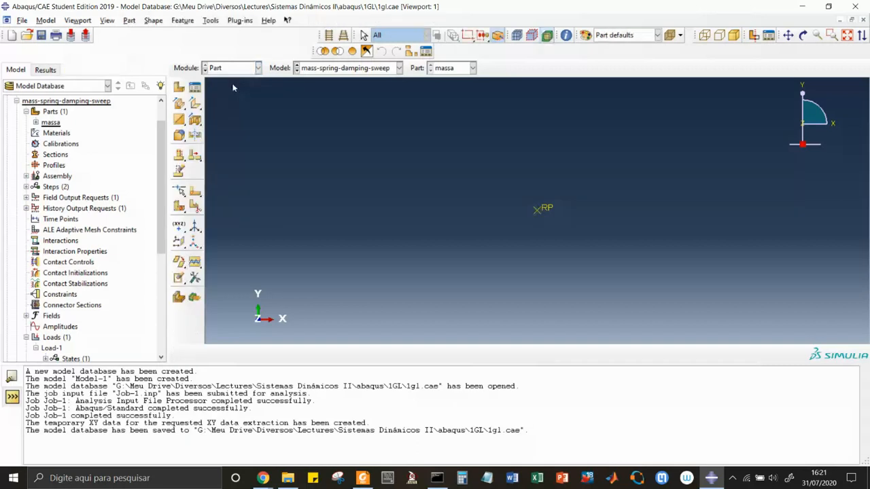
click(258, 68)
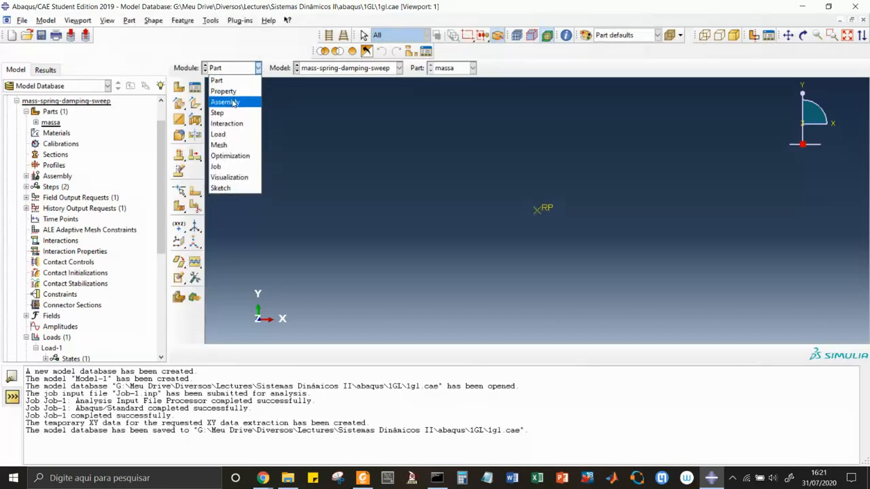
click(226, 102)
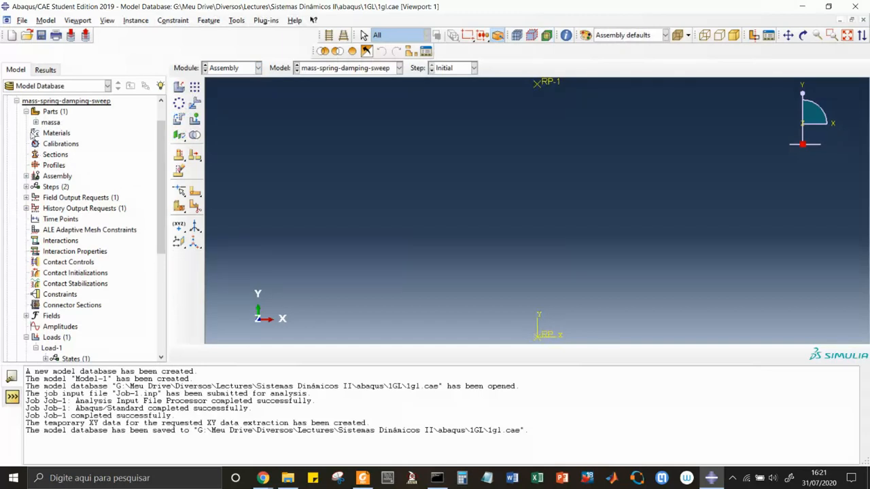
click(27, 113)
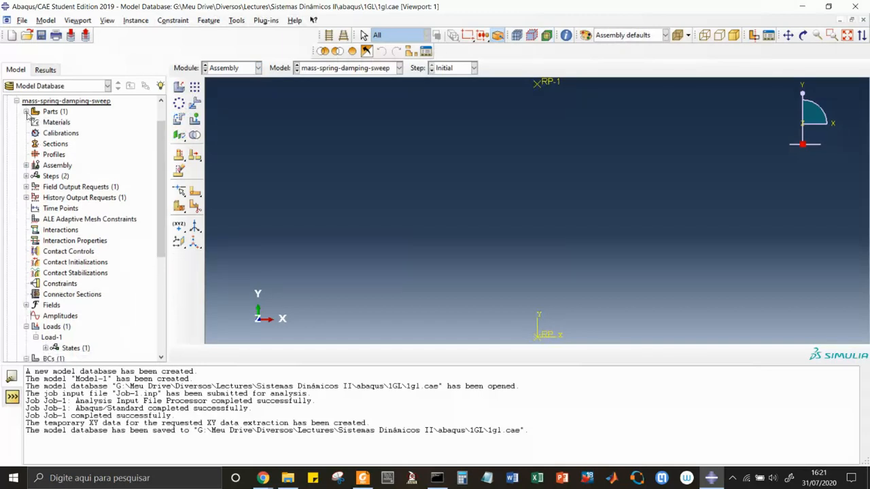
click(26, 166)
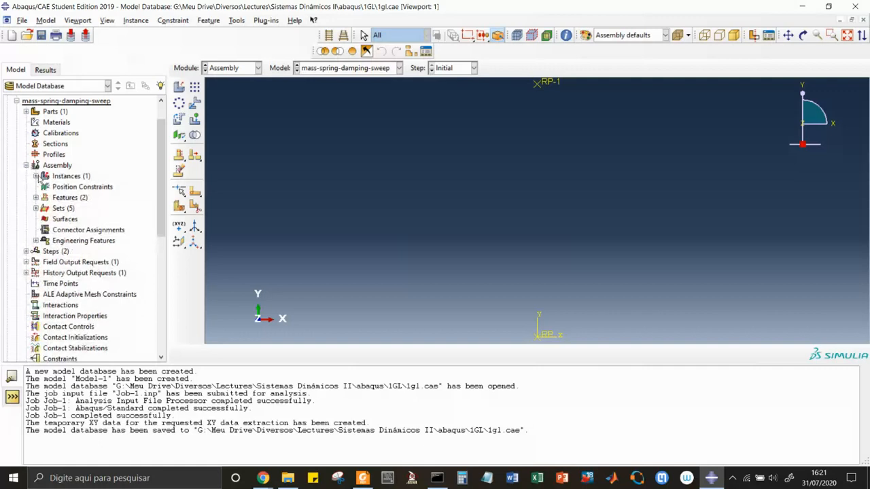
click(36, 176)
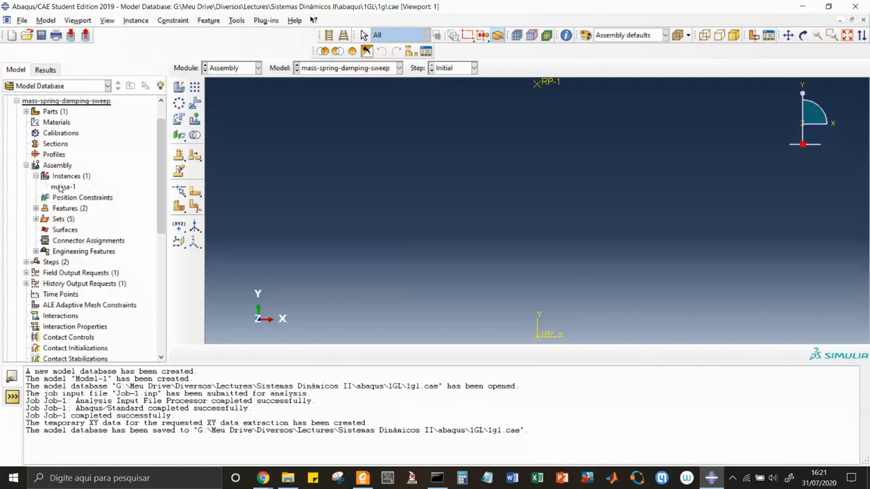
click(61, 188)
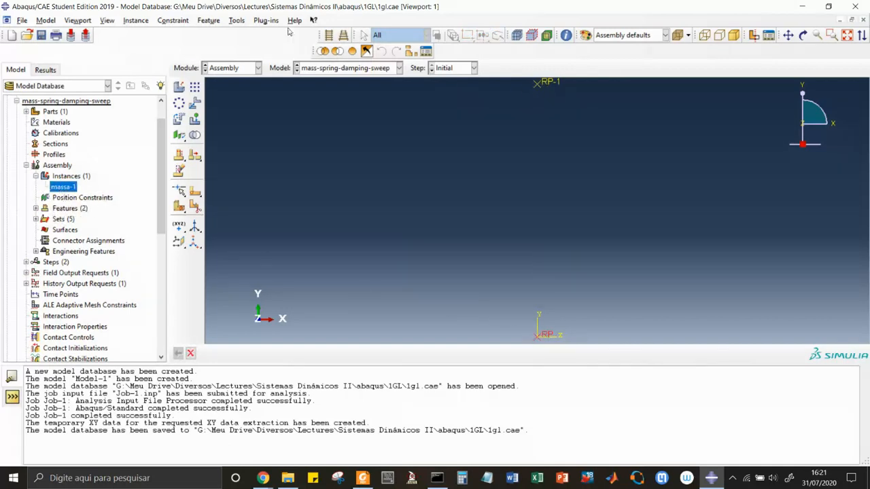
click(236, 20)
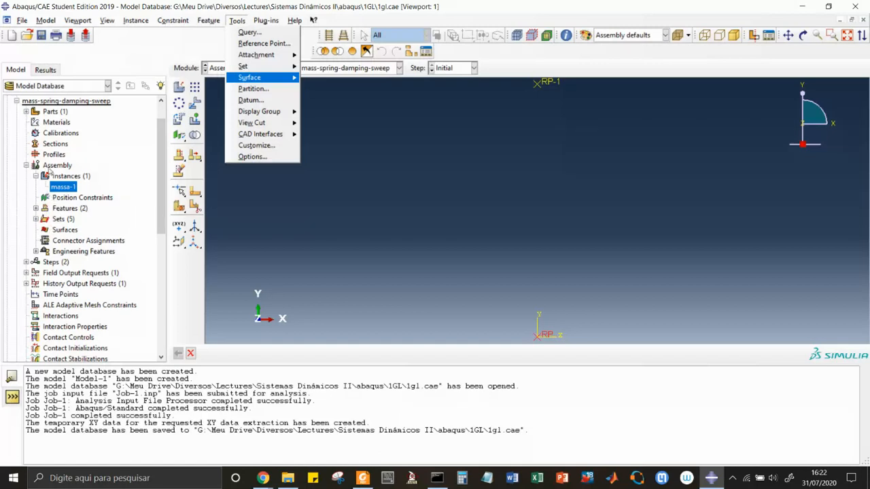
Set the dashpot coefficient of the assembly's Springs/Dashpots-1 engineering feature to 1
click(36, 252)
click(36, 252)
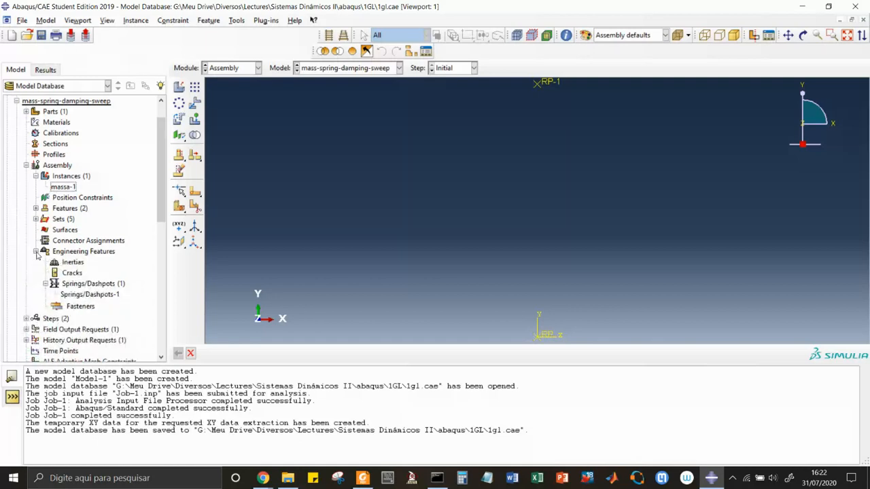
click(87, 296)
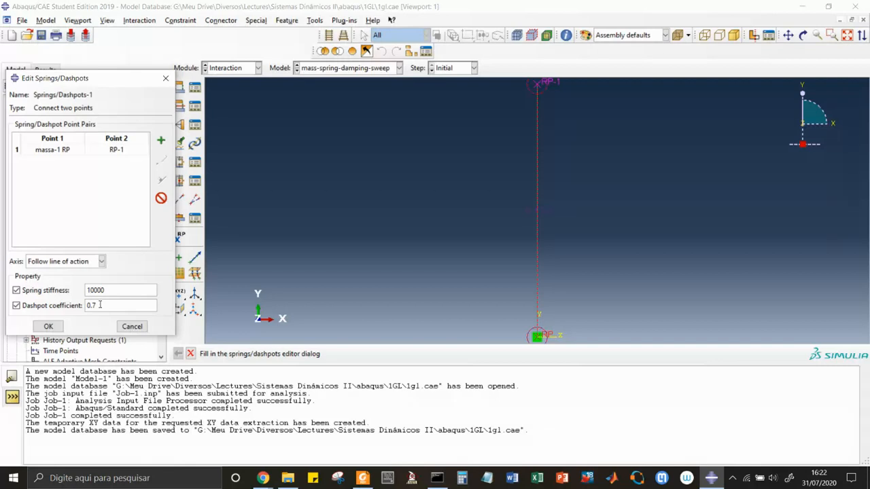
double_click(100, 305)
text(1)
click(48, 327)
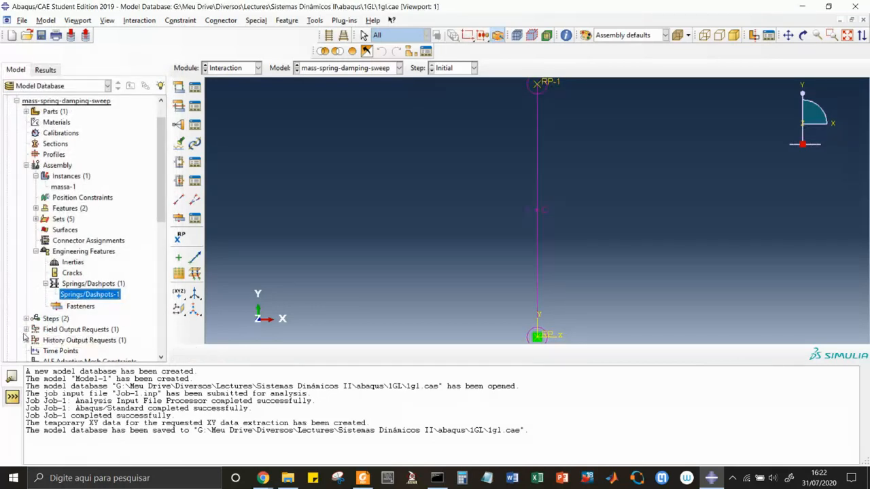
click(26, 165)
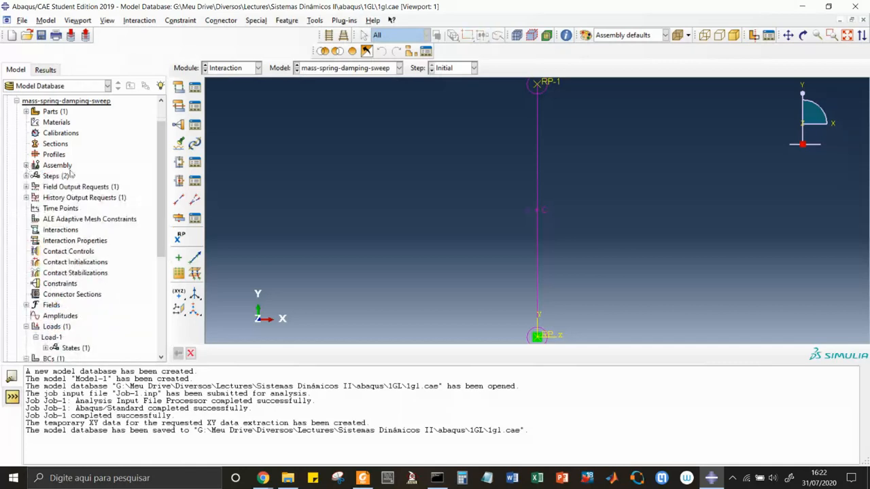
Check the Nlgeom setting of Step-1 in the Step module, leaving without applying any change
click(258, 68)
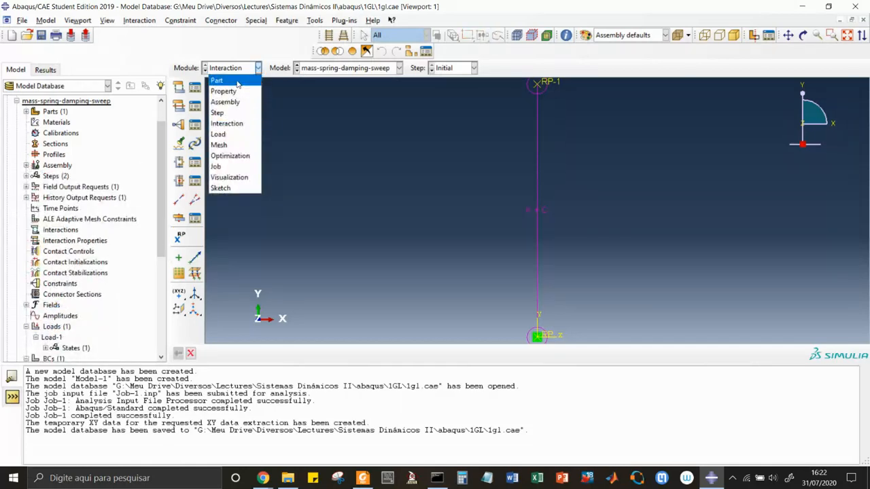
click(224, 113)
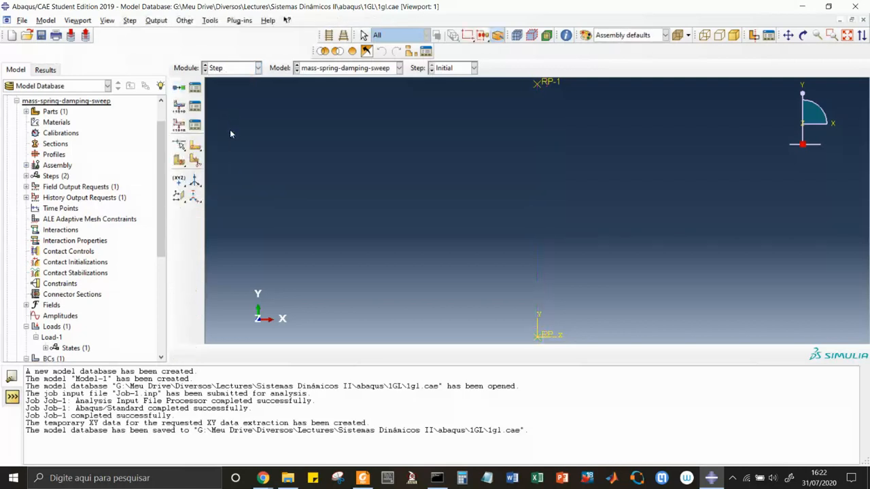
click(195, 88)
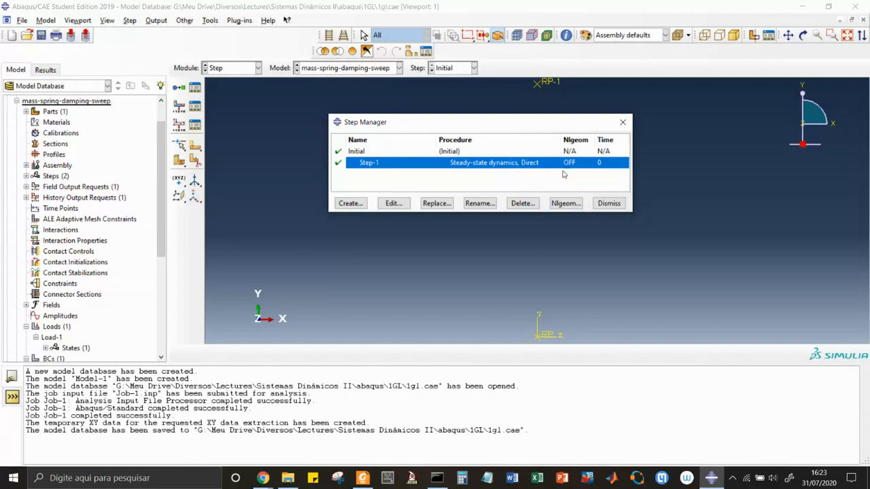
click(564, 205)
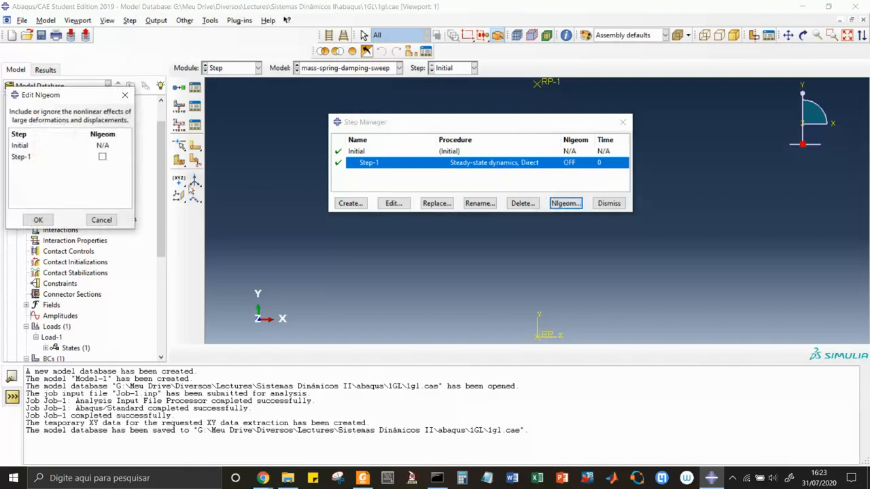
click(102, 158)
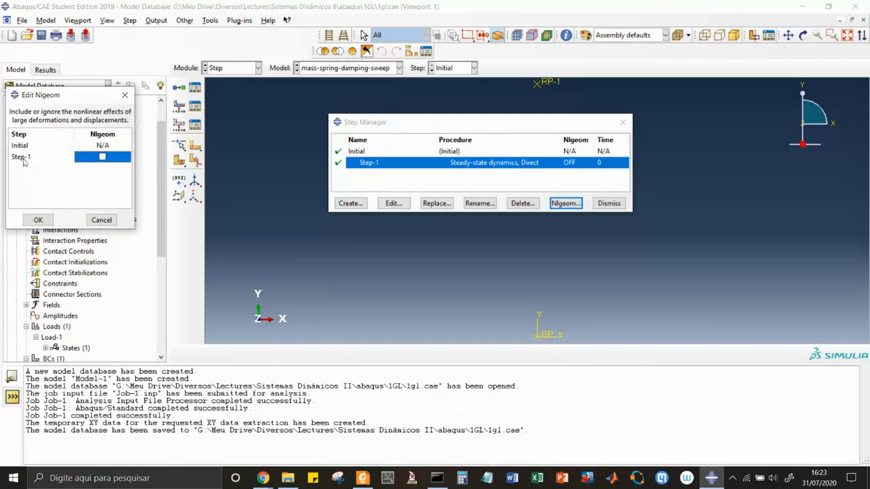
click(21, 158)
click(103, 158)
click(101, 219)
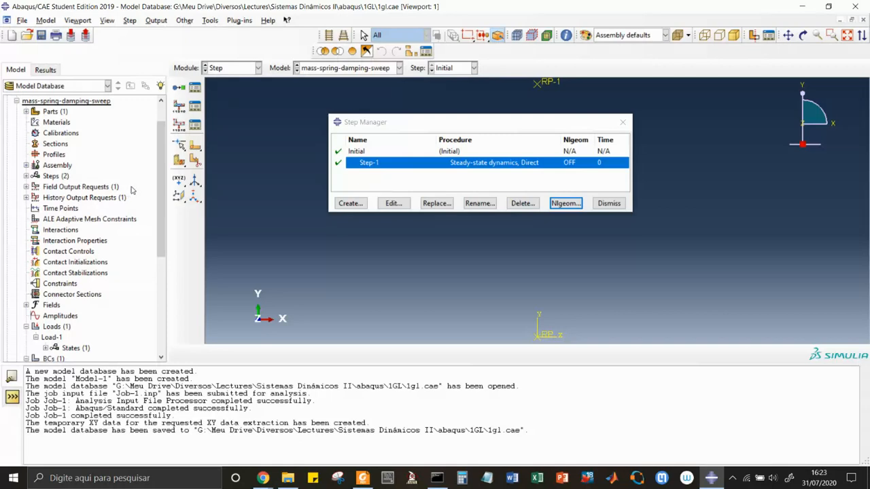
Review the response type, frequency range and number of points of the steady-state dynamics step Step-1
click(394, 204)
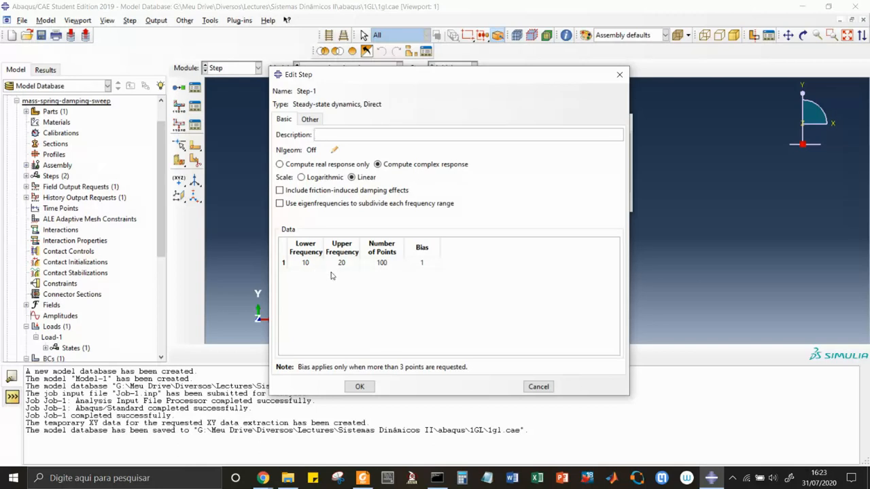
click(360, 387)
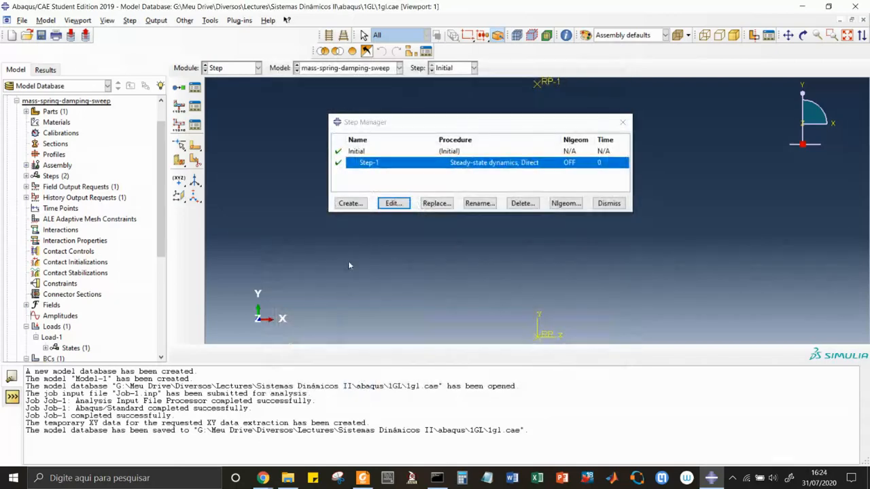
click(609, 203)
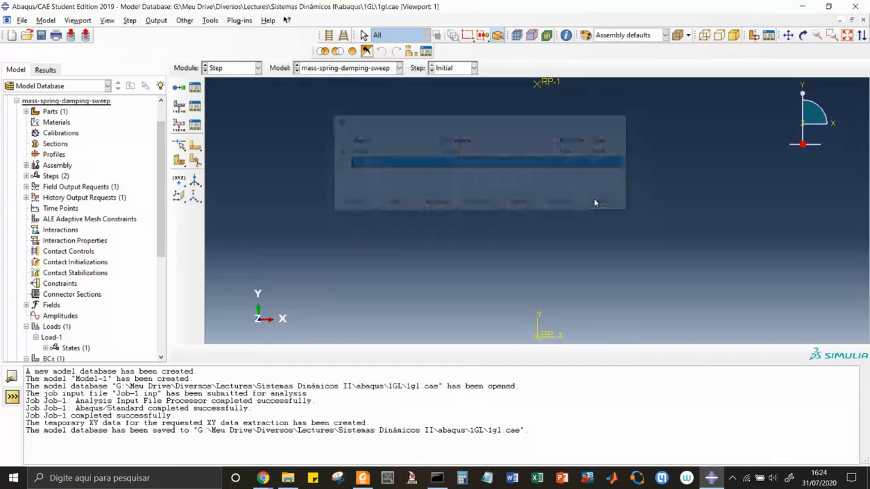
Review the concentrated force components of Load-1 in the Load module without changing them
click(259, 67)
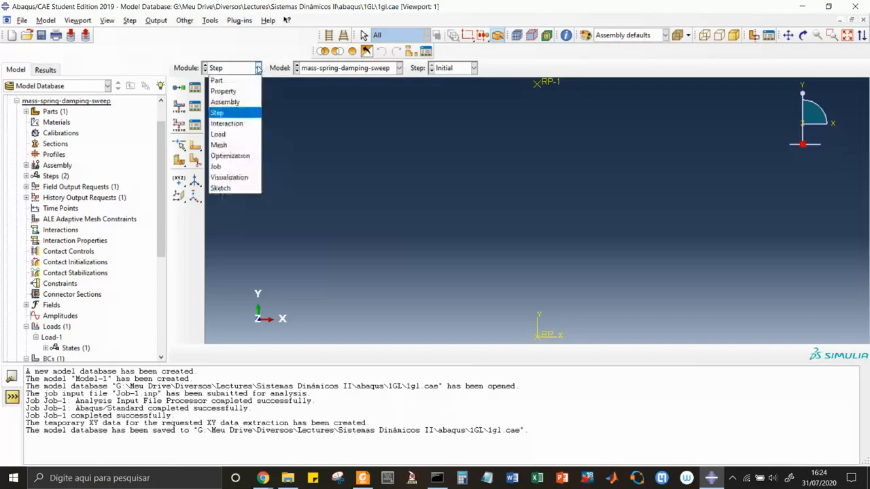
click(226, 135)
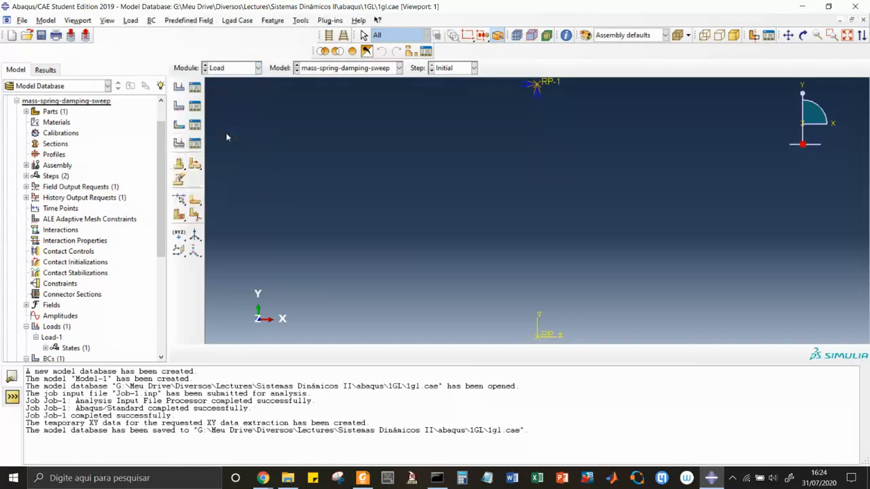
click(195, 89)
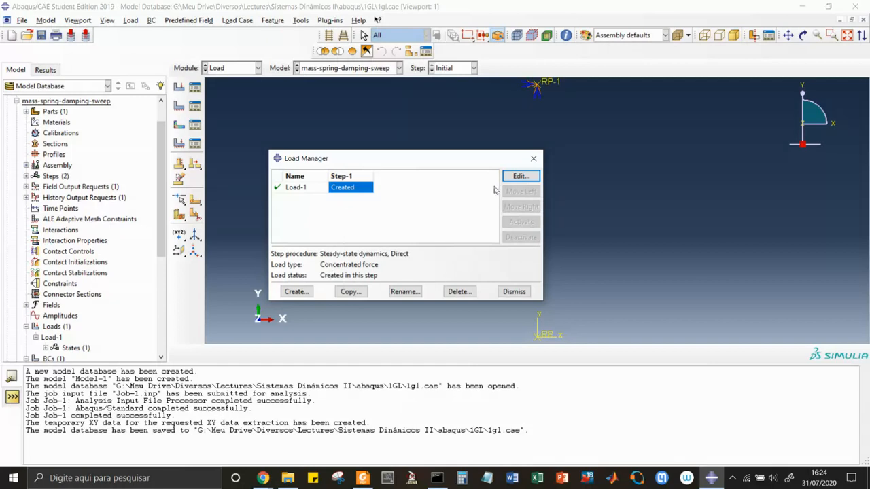
click(520, 176)
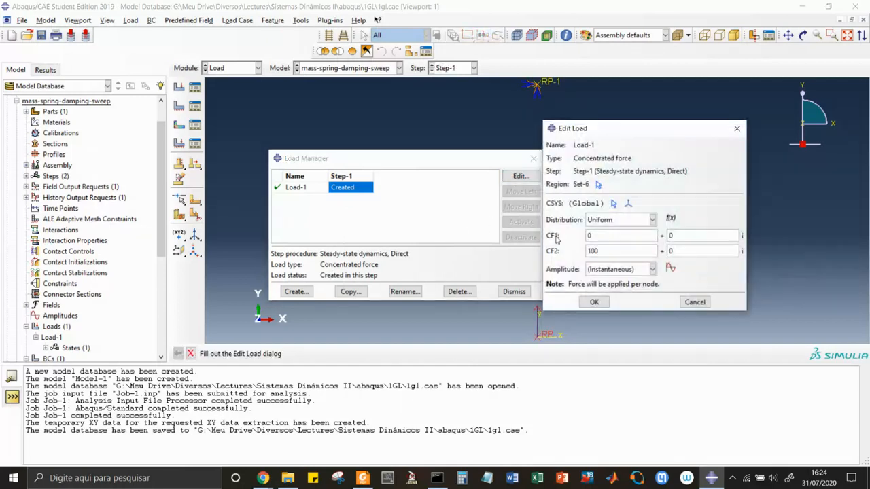
drag(620, 128, 648, 124)
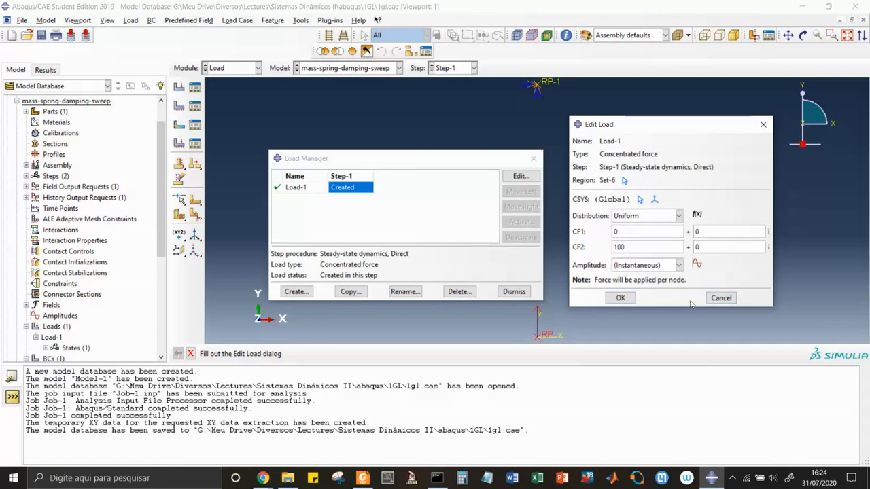
click(720, 298)
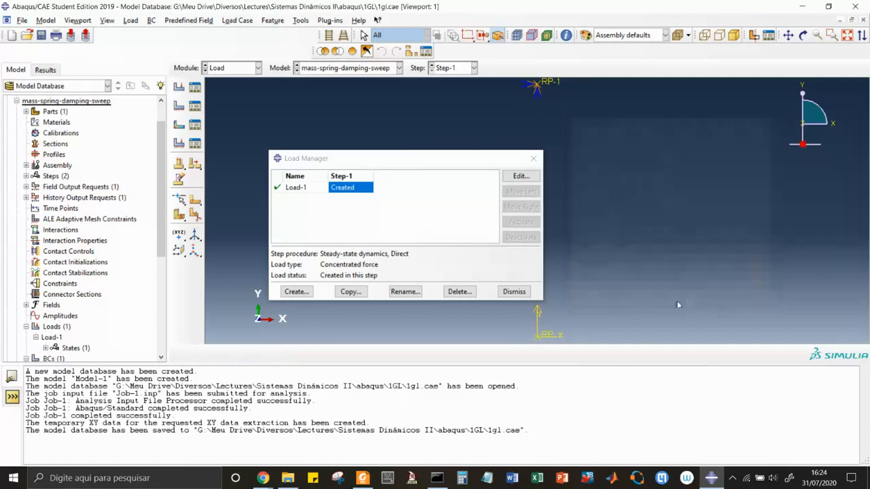
click(514, 292)
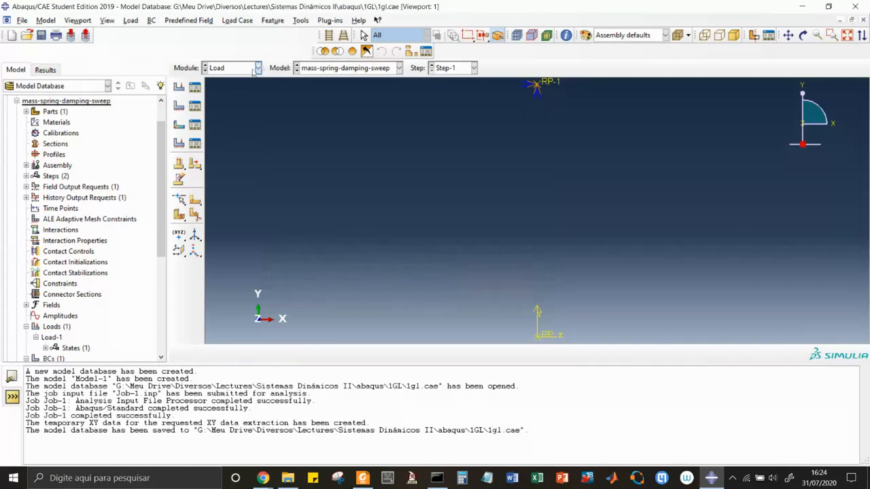
Review the type, region and constrained degrees of freedom of boundary condition BC-1 without changing them
click(195, 105)
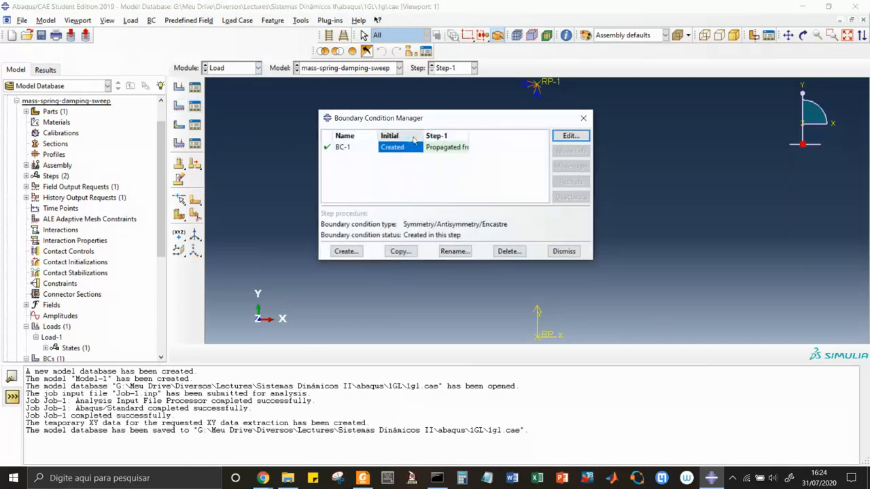
drag(417, 119, 412, 158)
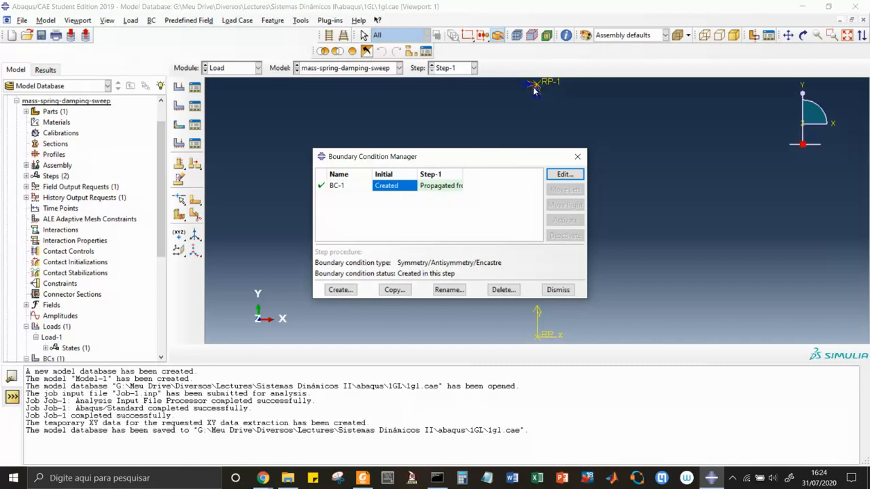
drag(512, 164, 394, 133)
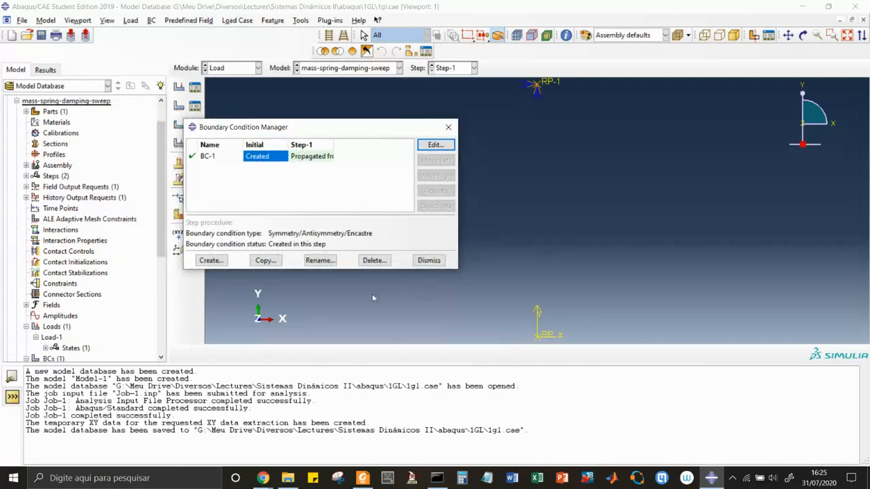
click(426, 146)
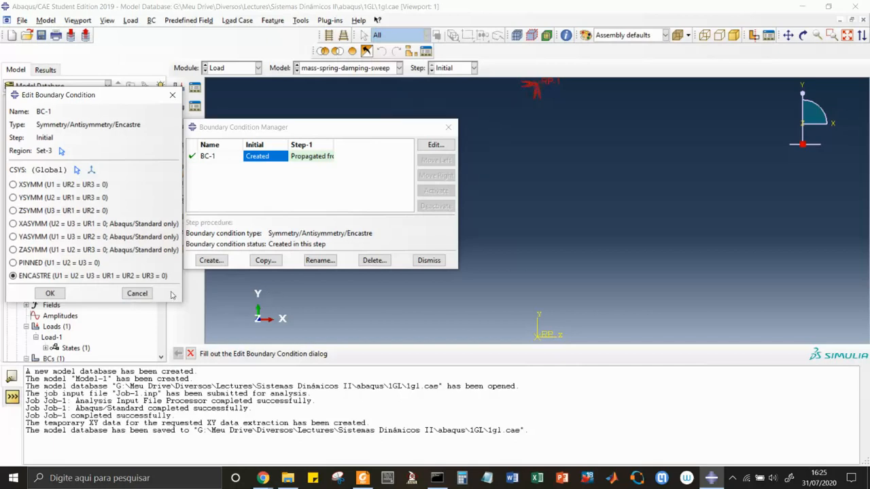
click(138, 296)
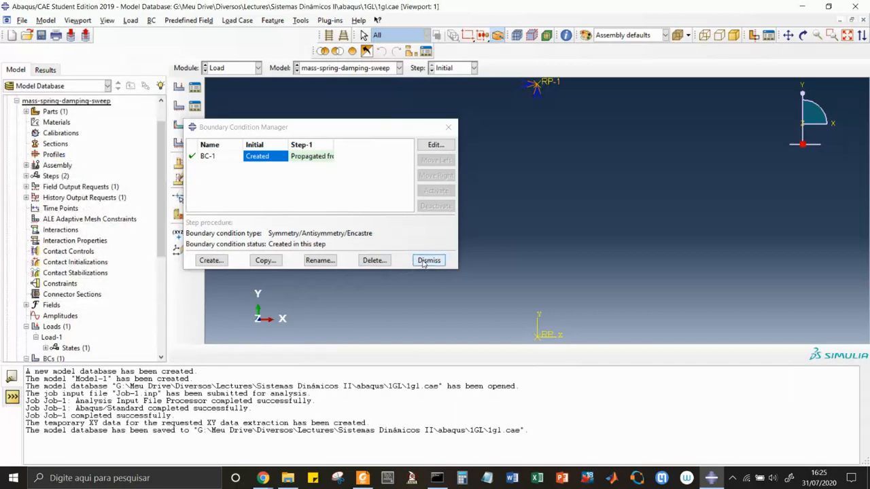
click(427, 261)
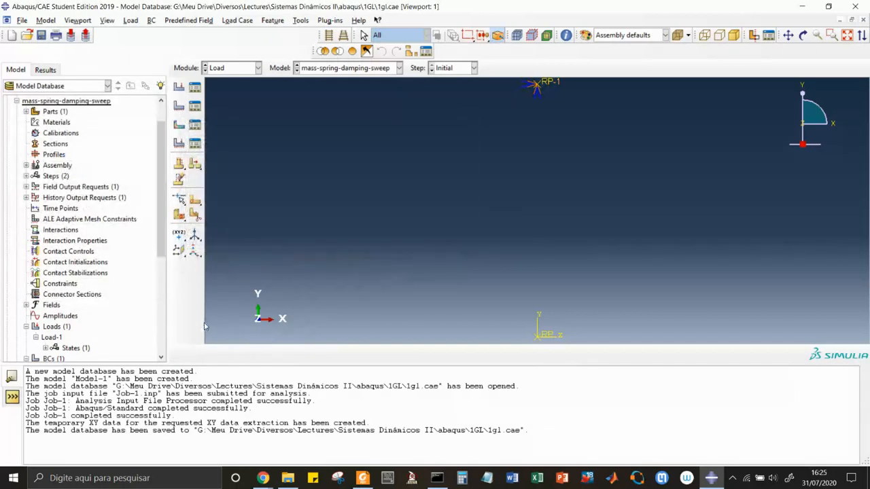
Open the results of Job-1 from the Job module and animate the deformed shape through the frequency sweep as a time history
click(258, 68)
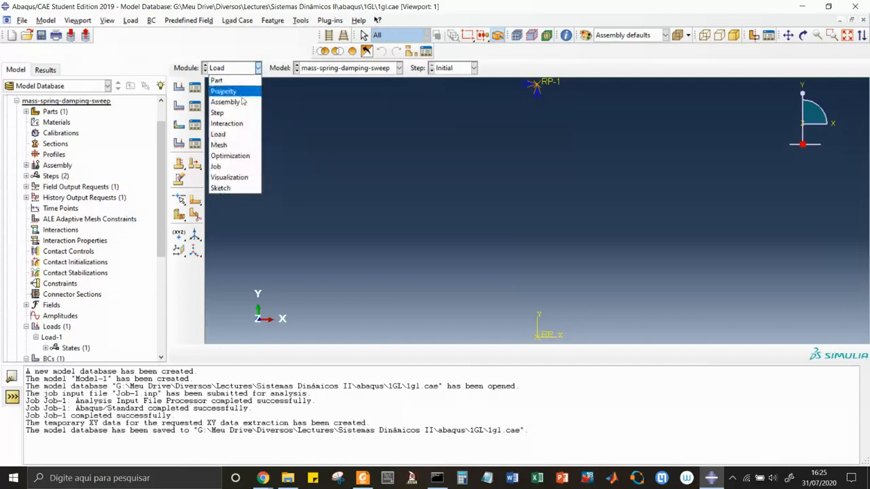
click(218, 168)
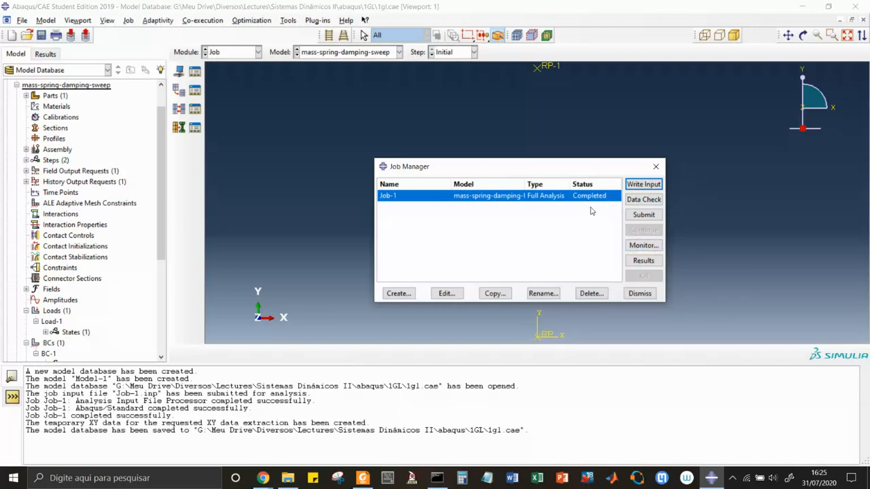
click(643, 261)
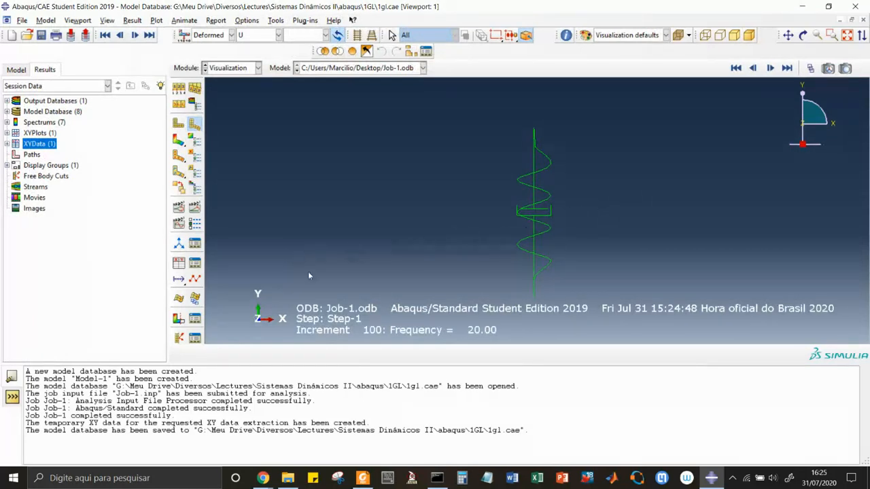
click(195, 208)
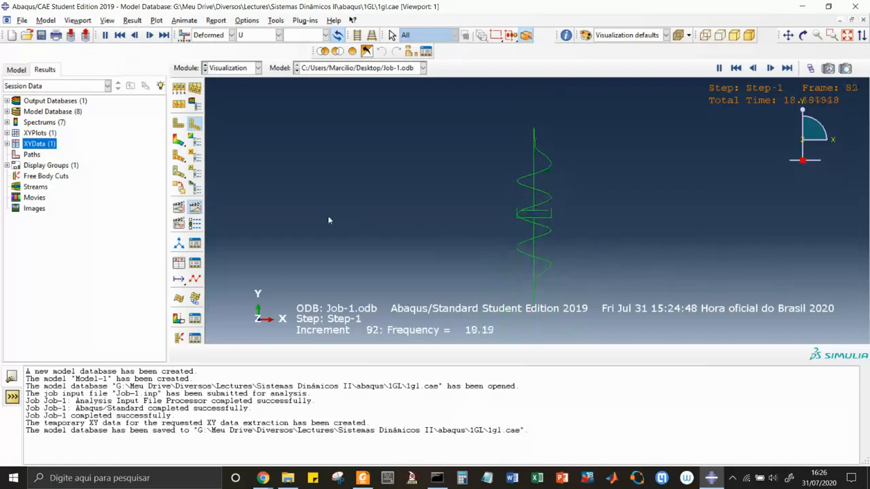
Set the animation playback mode to Swing and apply it
click(194, 224)
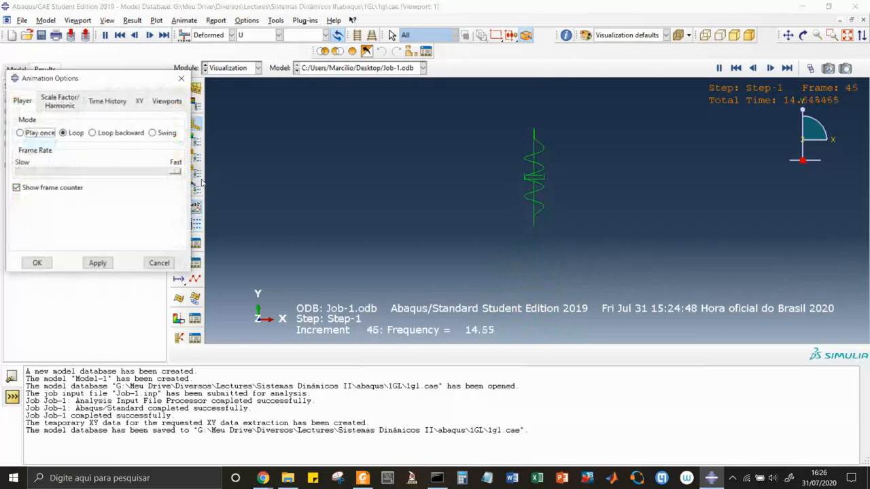
click(152, 133)
click(98, 263)
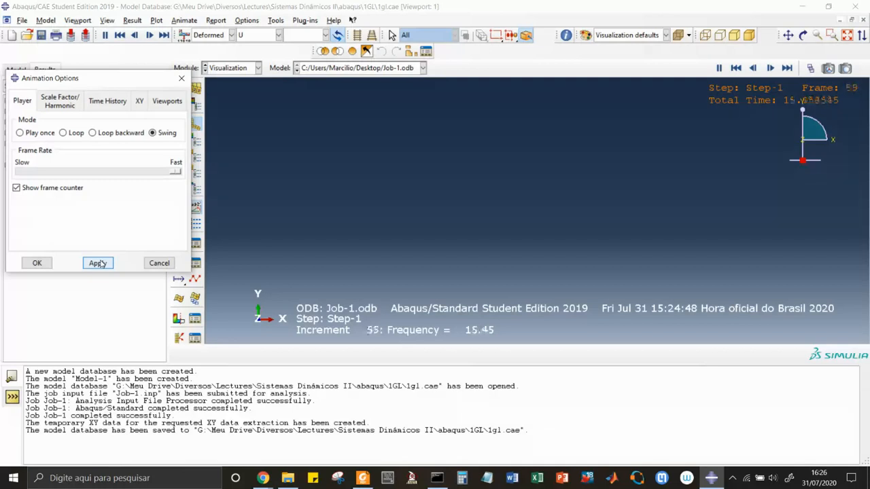
click(37, 263)
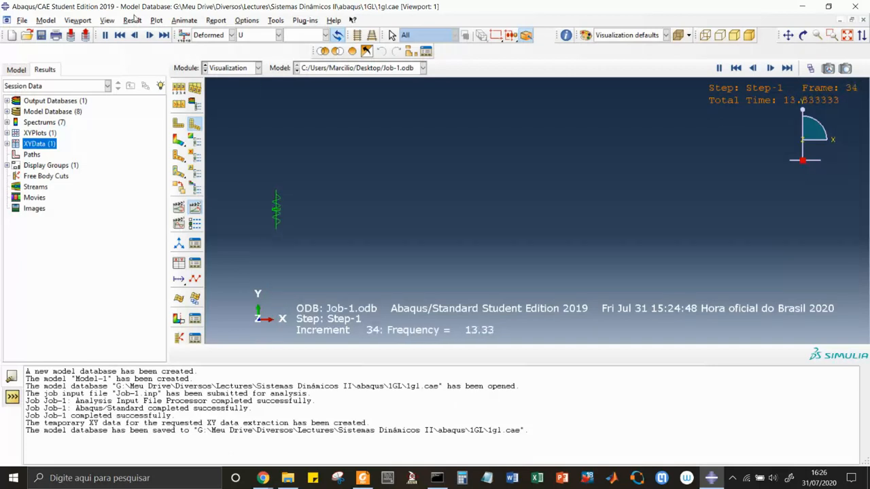
Turn on the display of mass/inertia elements in the ODB display options and set the symbol size to 27
click(108, 20)
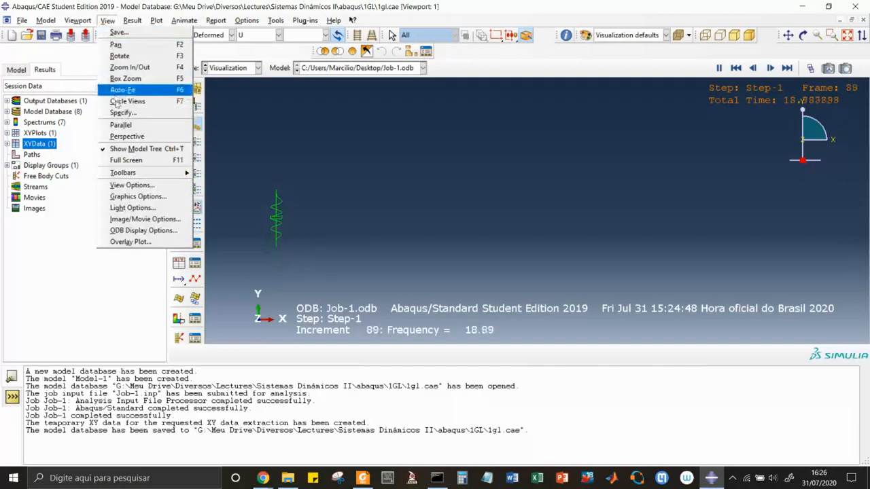
click(139, 231)
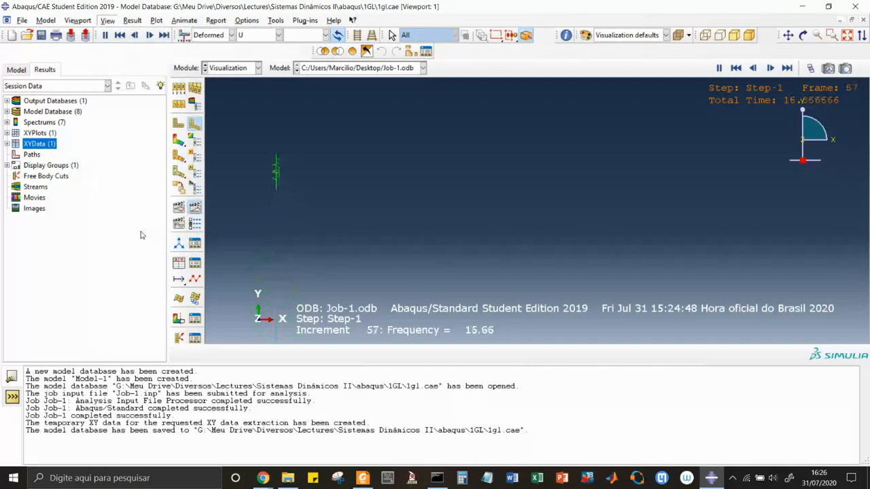
click(65, 131)
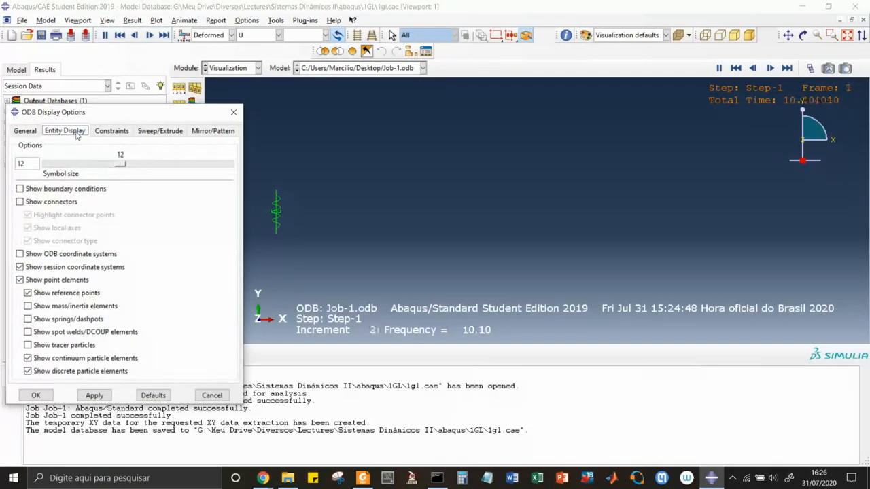
click(28, 306)
drag(120, 164, 210, 164)
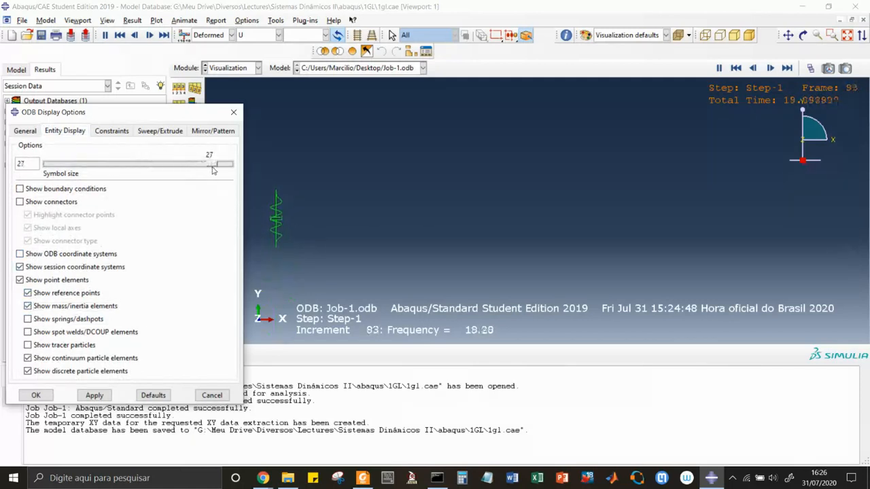
click(95, 395)
click(36, 395)
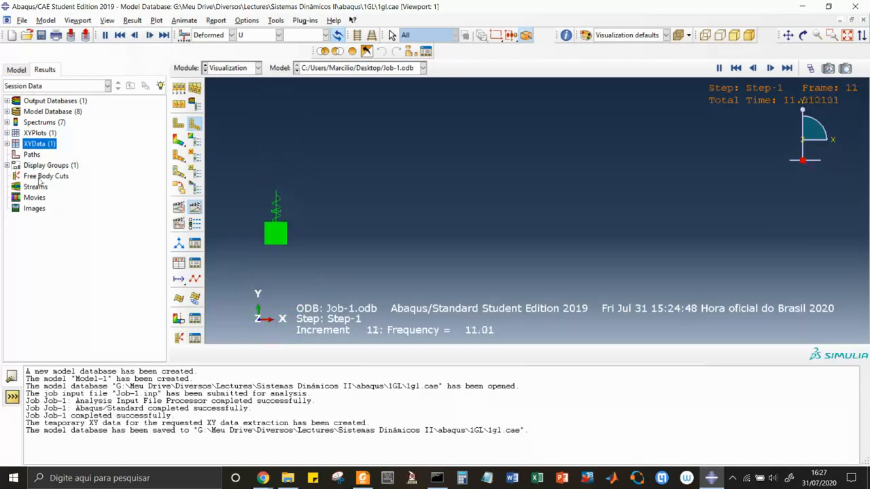
Plot the saved XY data of the real U2 displacement at MASSA-1 node 1 against frequency
click(7, 145)
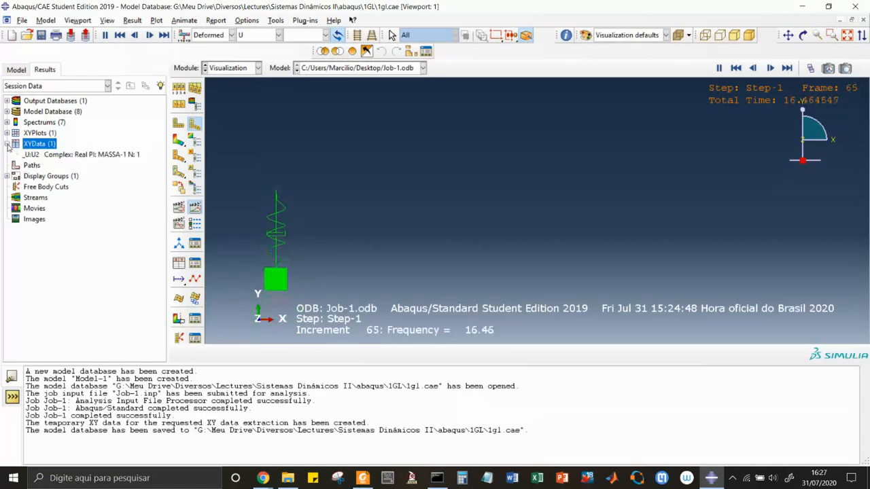
click(61, 155)
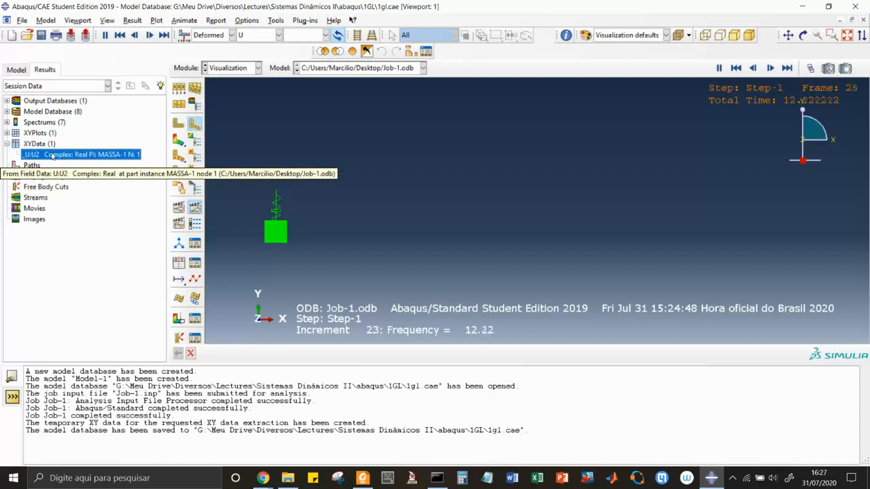
double_click(33, 155)
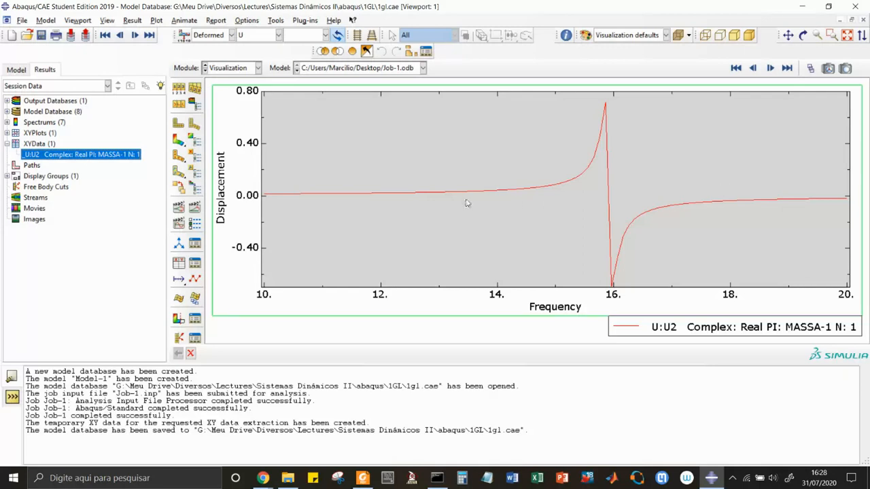
click(7, 144)
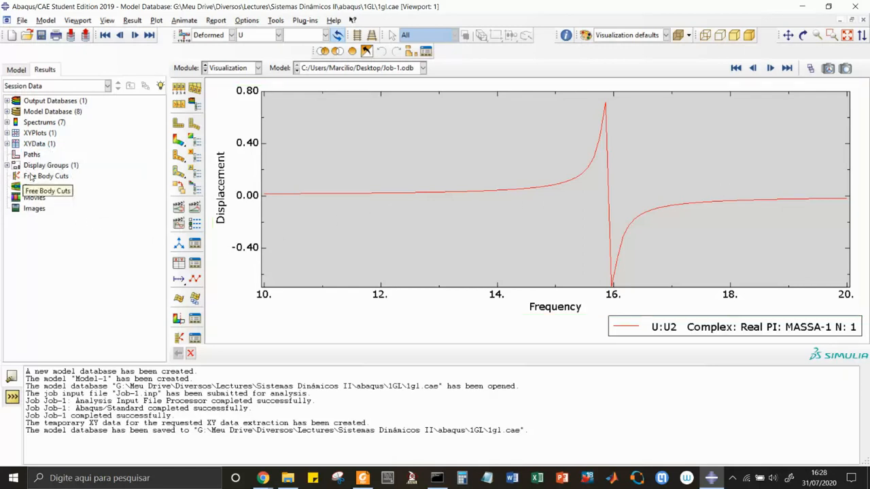